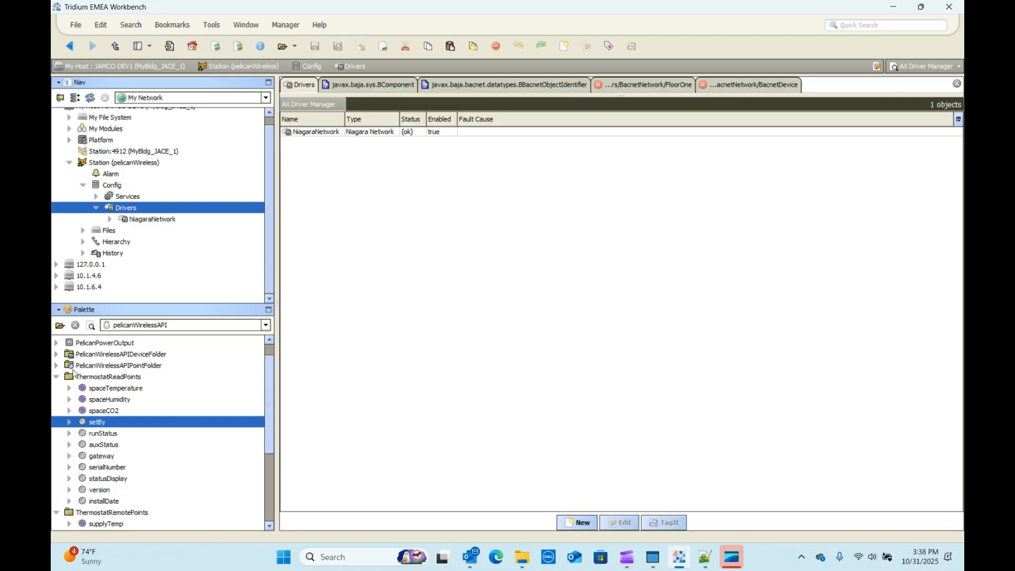
Step: Collapse all expanded thermostat and power output point folders in the pelicanWirelessAPI palette
left_click(57, 376)
left_click(57, 389)
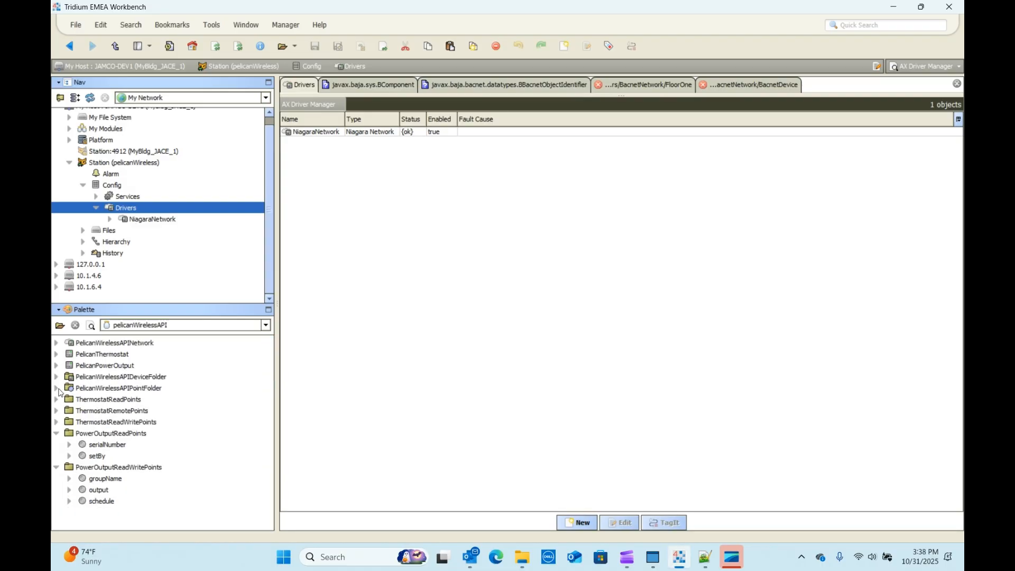
left_click(57, 433)
left_click(57, 445)
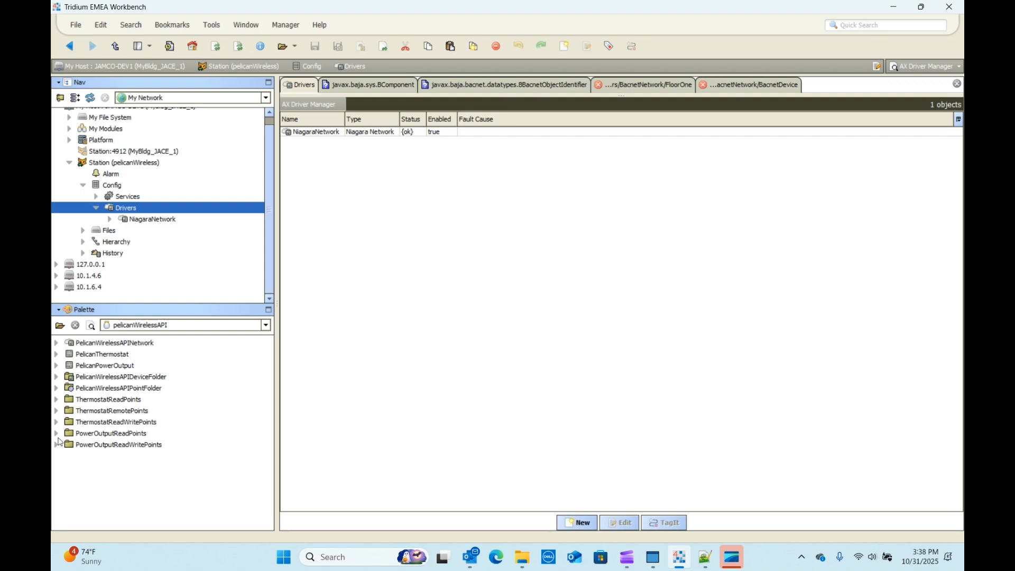
Step: Add a PelicanWirelessAPINetwork from the palette to the station's Drivers, keeping the default name
left_click(111, 345)
left_click_drag(111, 345, 444, 223)
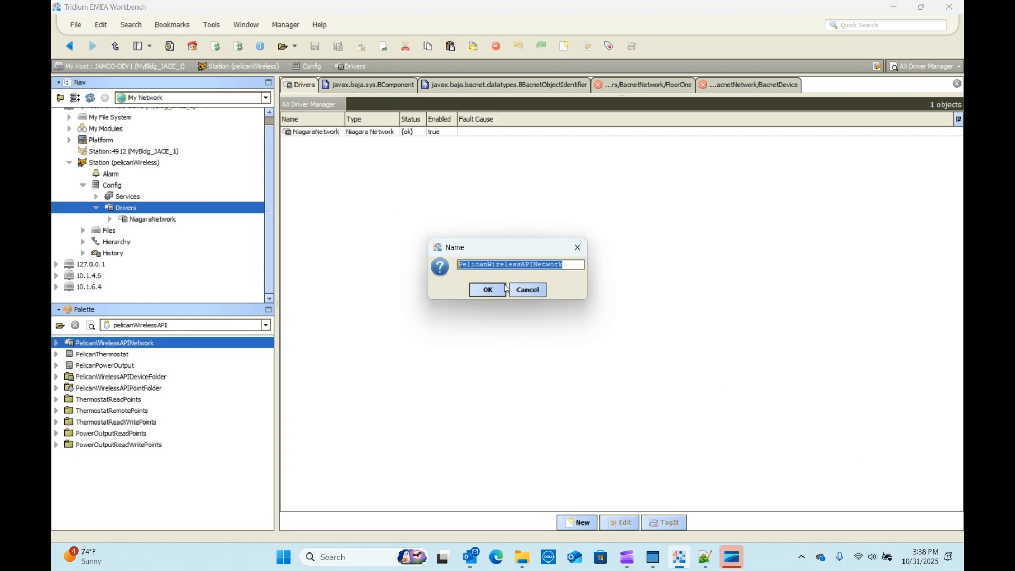
left_click(488, 289)
double_click(317, 141)
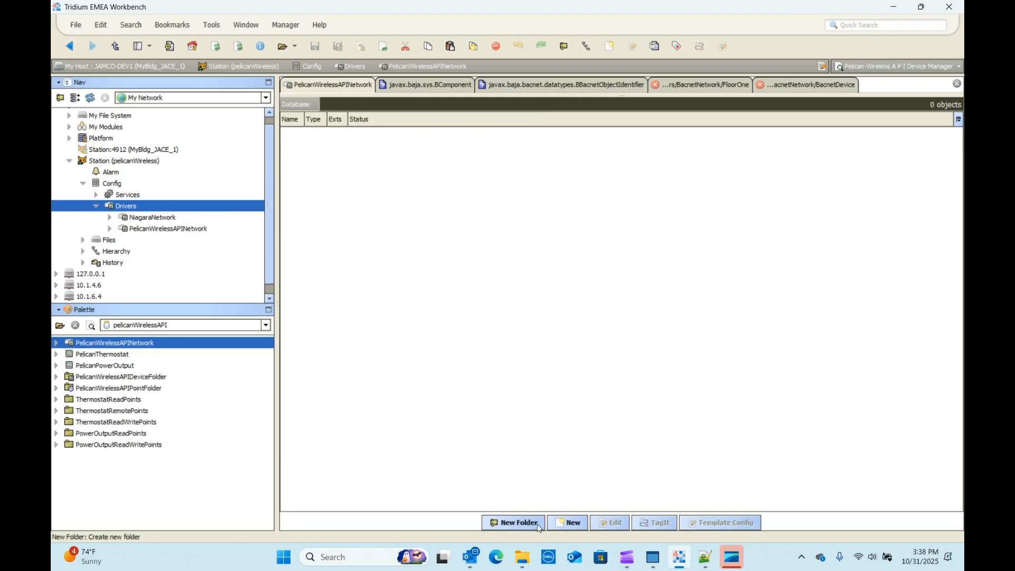
left_click(917, 66)
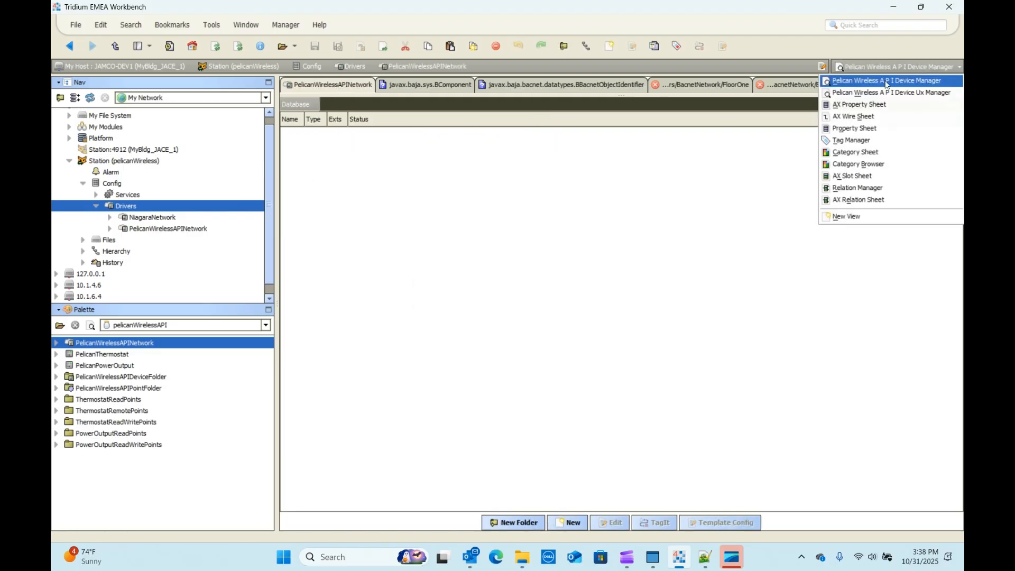
left_click(864, 104)
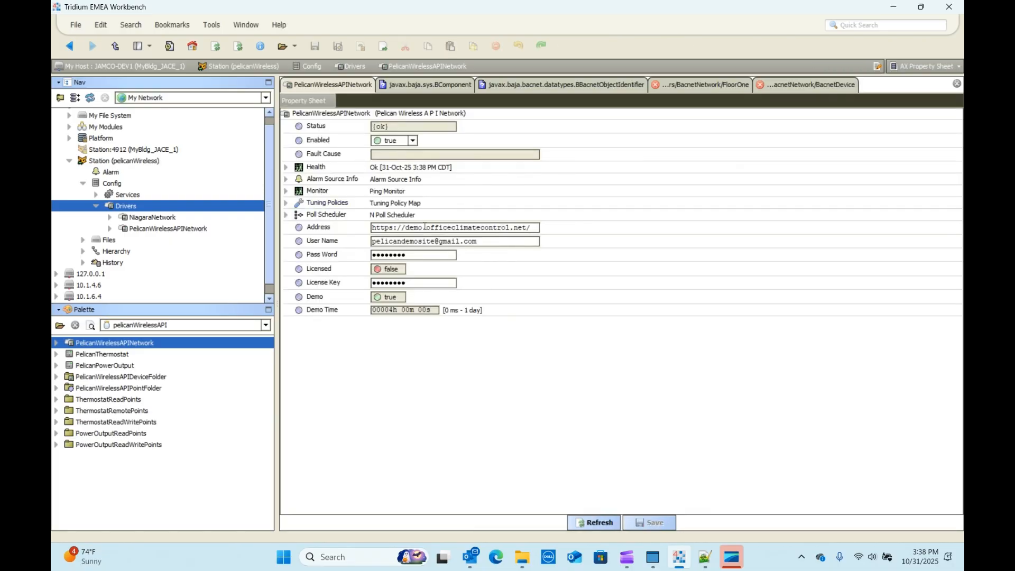
left_click_drag(423, 227, 406, 227)
type("jamco")
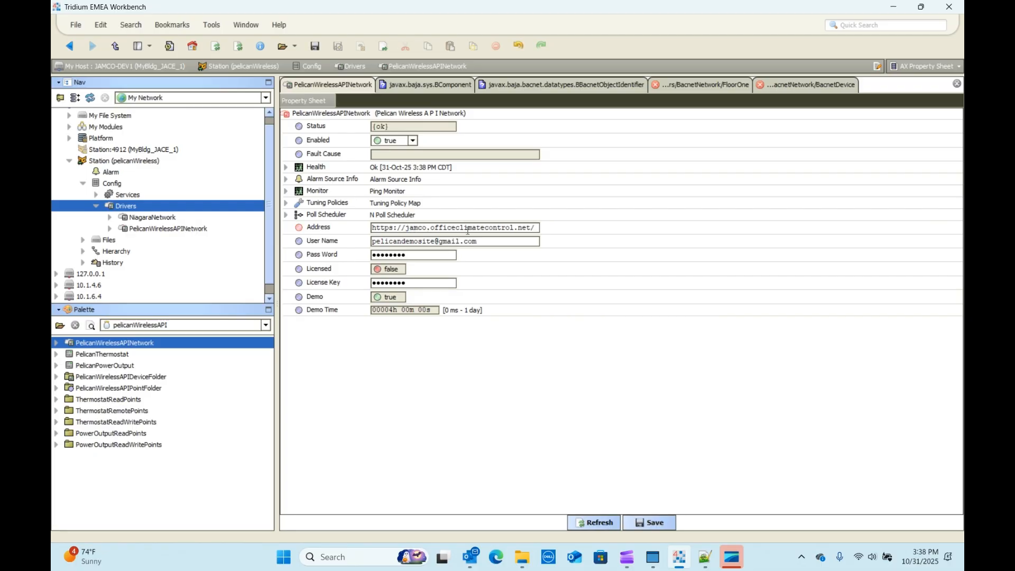
Step: Replace the network's User Name with the account's e-mail address
left_click(432, 241)
left_click_drag(431, 242, 360, 243)
type("jamcojoe")
left_click_drag(463, 241, 304, 253)
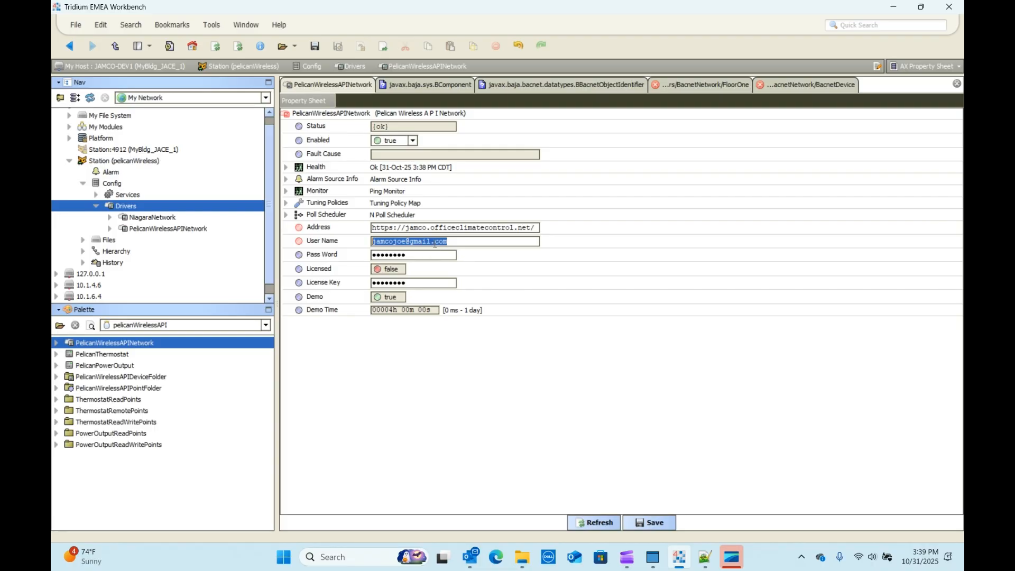
Step: Enter the account password in the network's Pass Word property and save the property sheet
key("Tab")
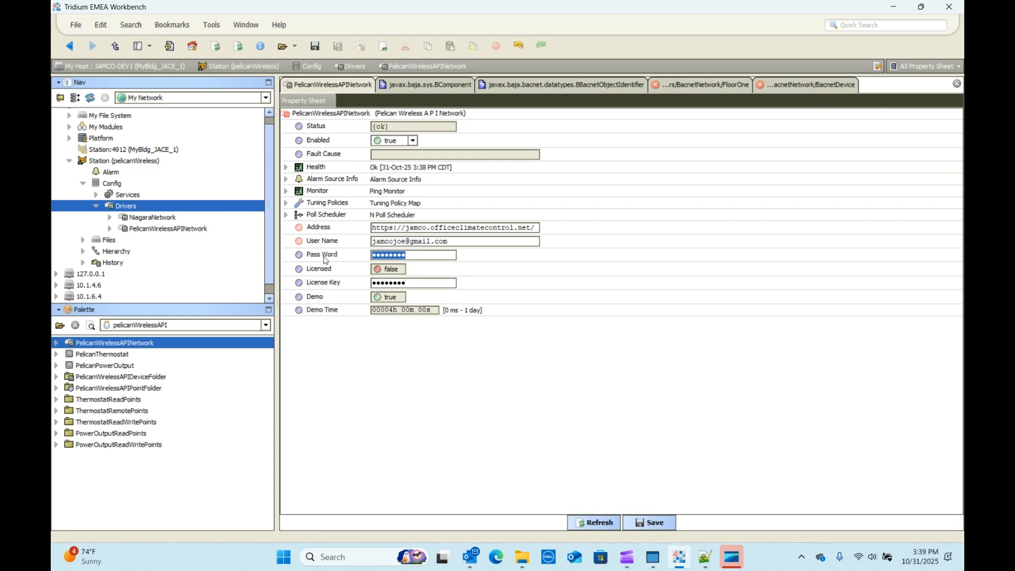
type("•••••••••••")
left_click(657, 522)
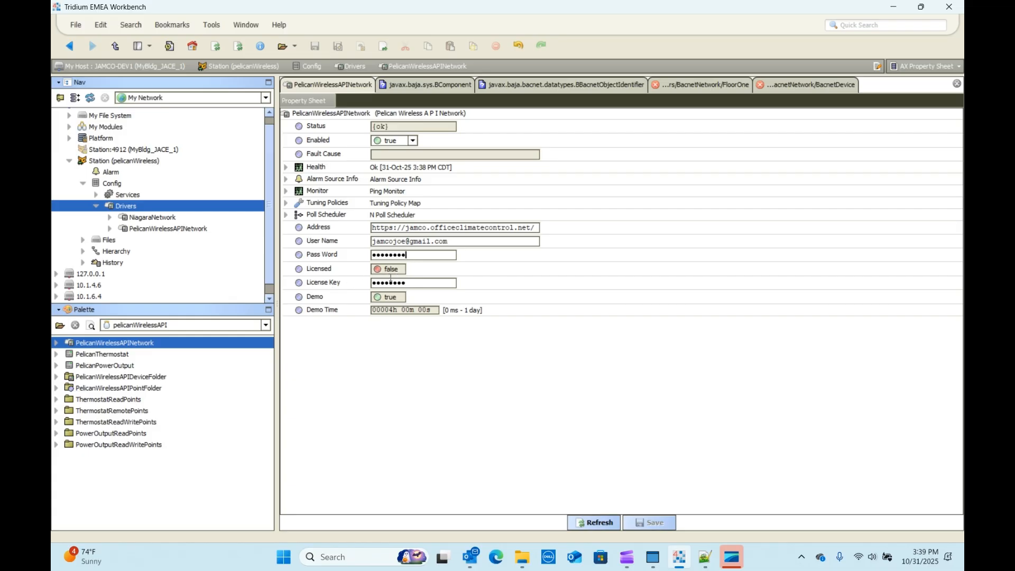
double_click(403, 284)
Step: Add one Pelican Wireless API Device named AHU_1 to the PelicanWirelessAPINetwork
left_click(137, 232)
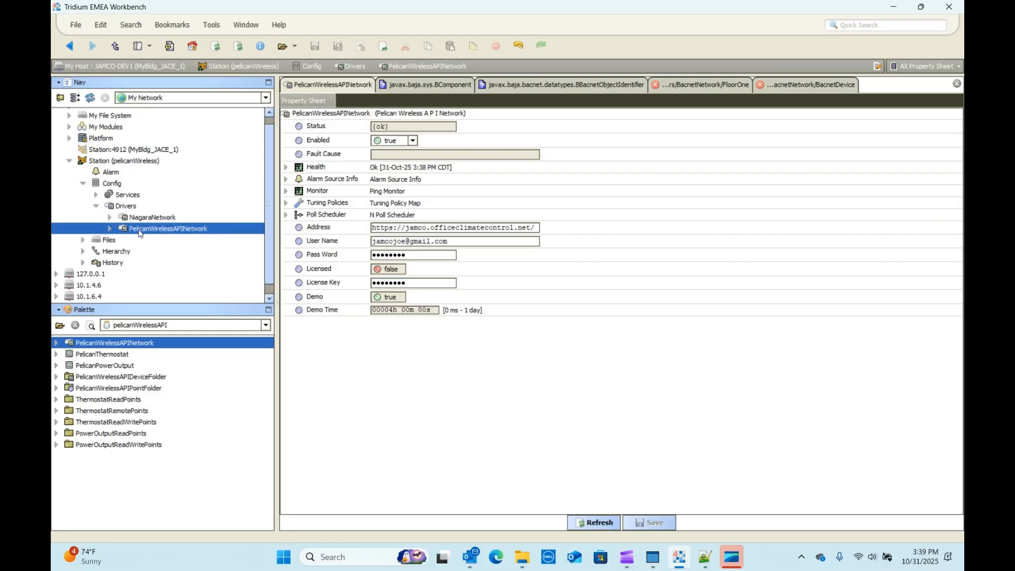
double_click(137, 232)
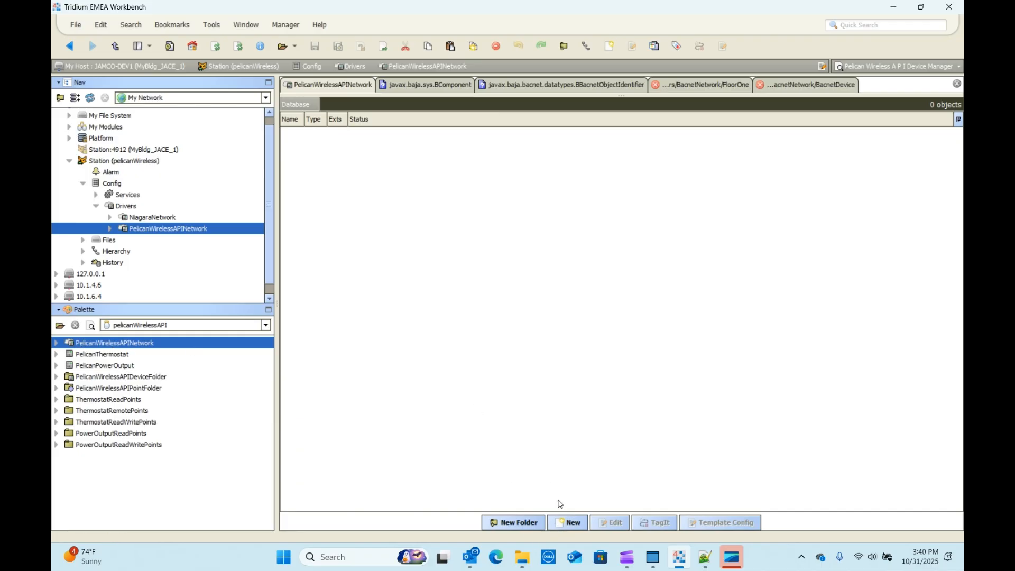
left_click(567, 524)
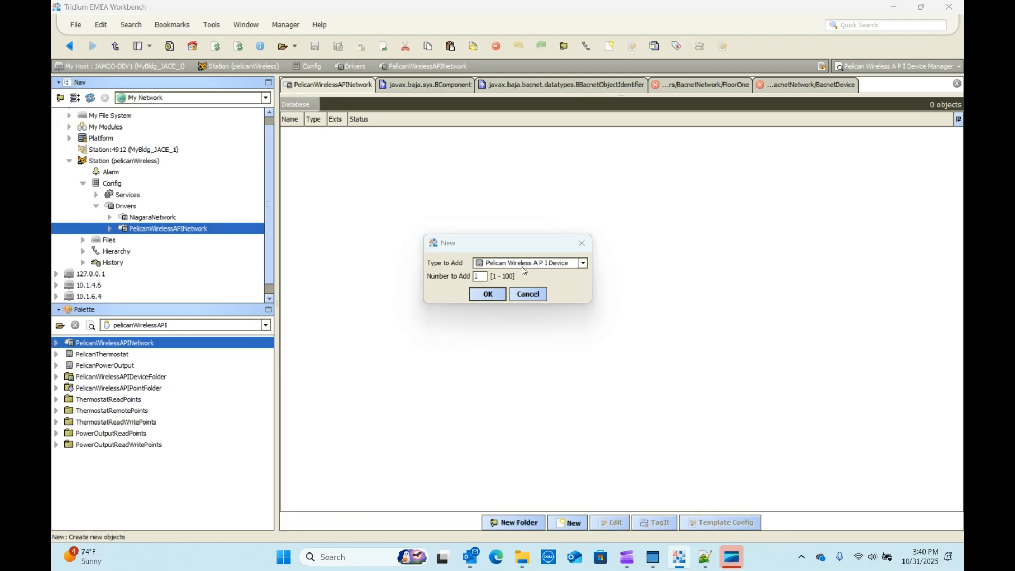
left_click(488, 297)
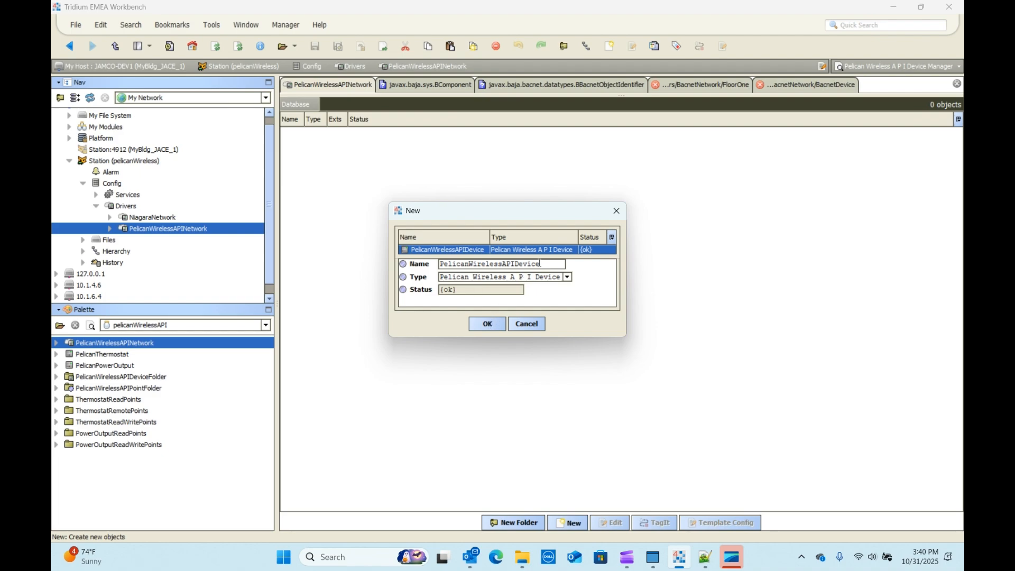
left_click_drag(542, 264, 253, 236)
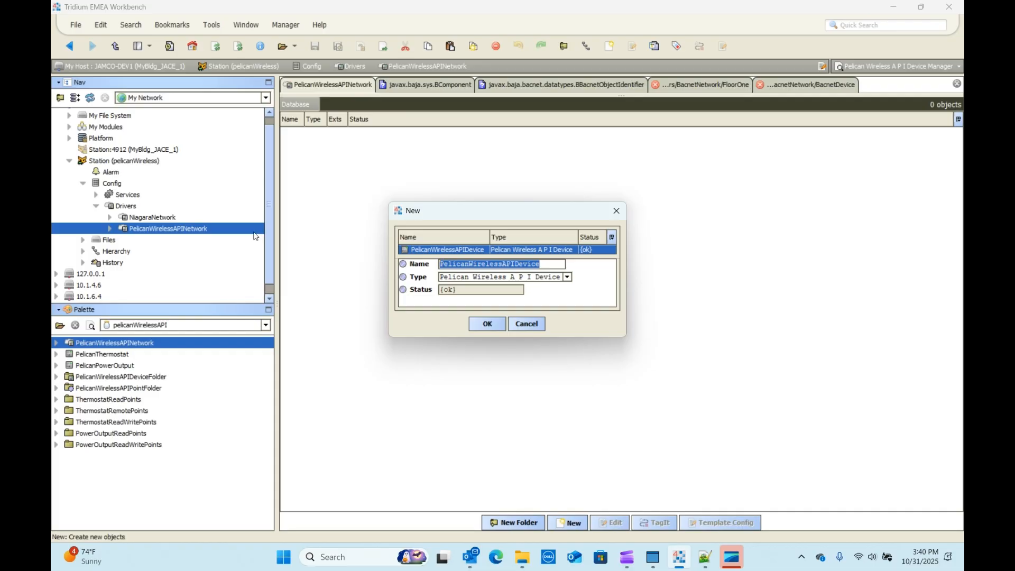
type("AHU")
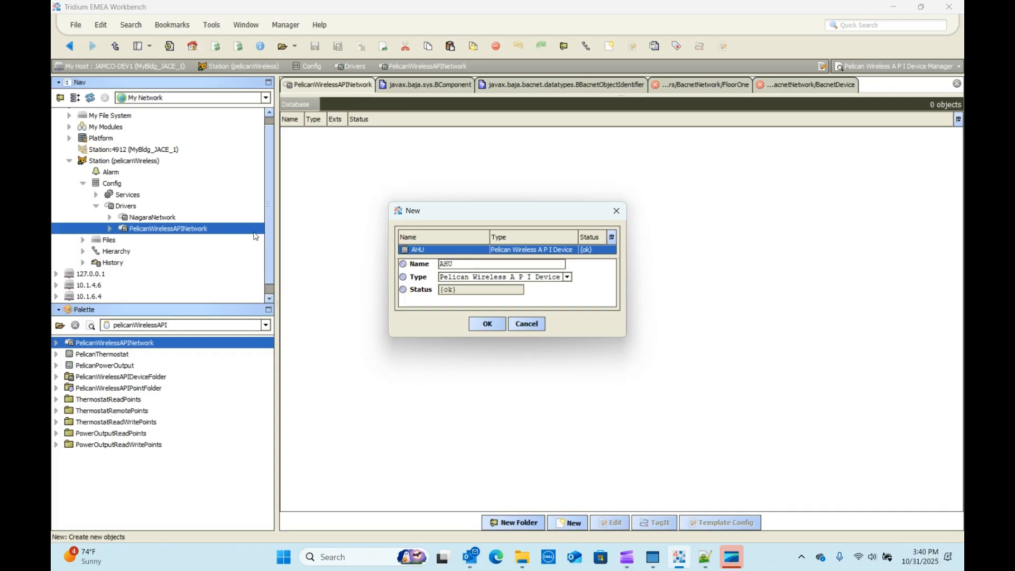
type("_1")
left_click(479, 325)
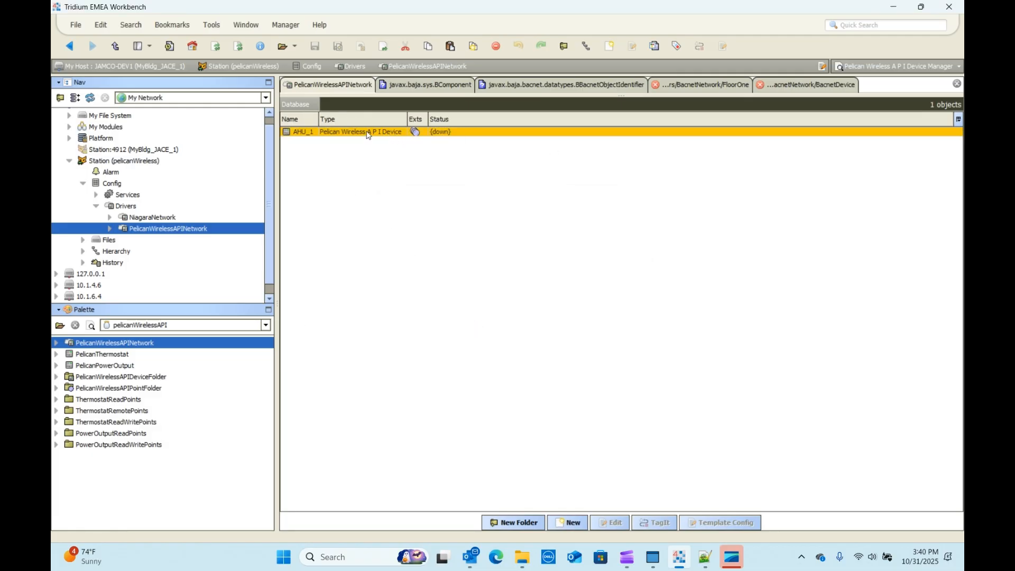
Step: Set AHU_1's Device Id to "AHU 1" in its property sheet and save the change
left_click(111, 229)
double_click(152, 240)
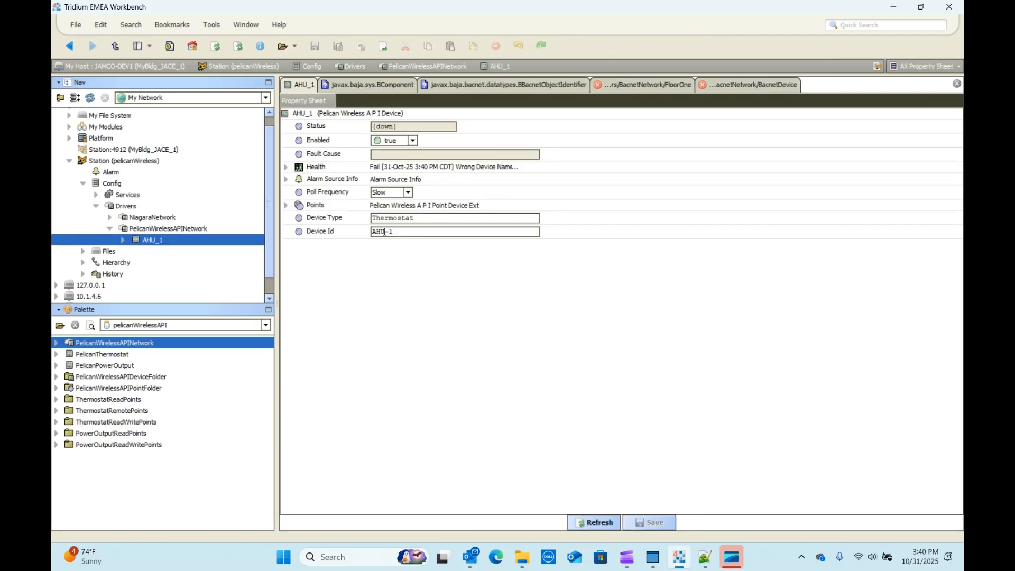
left_click_drag(389, 232, 387, 234)
left_click_drag(415, 219, 338, 216)
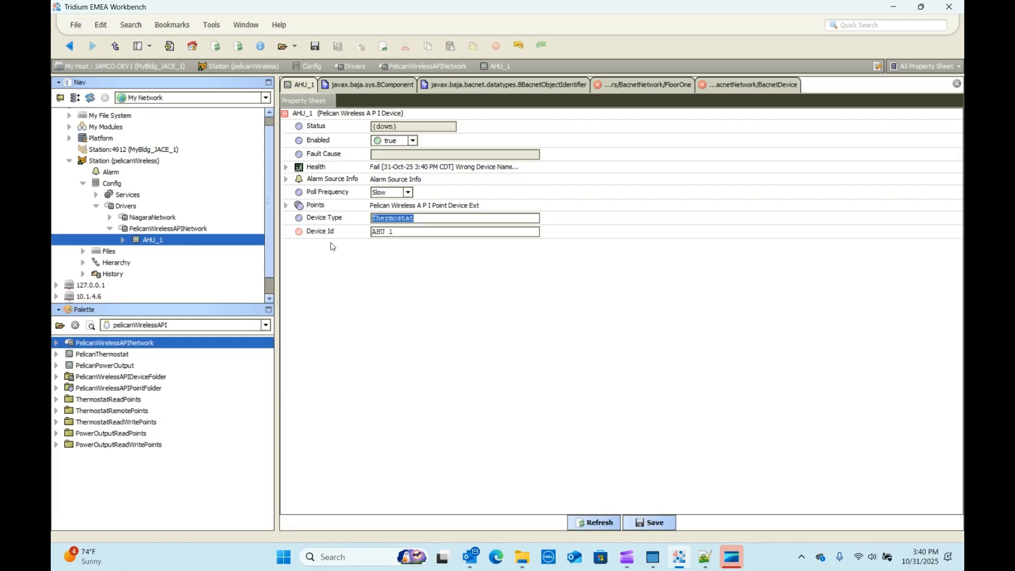
left_click(664, 523)
Step: Ping the AHU_1 device from the PelicanWirelessAPINetwork's device manager
double_click(146, 230)
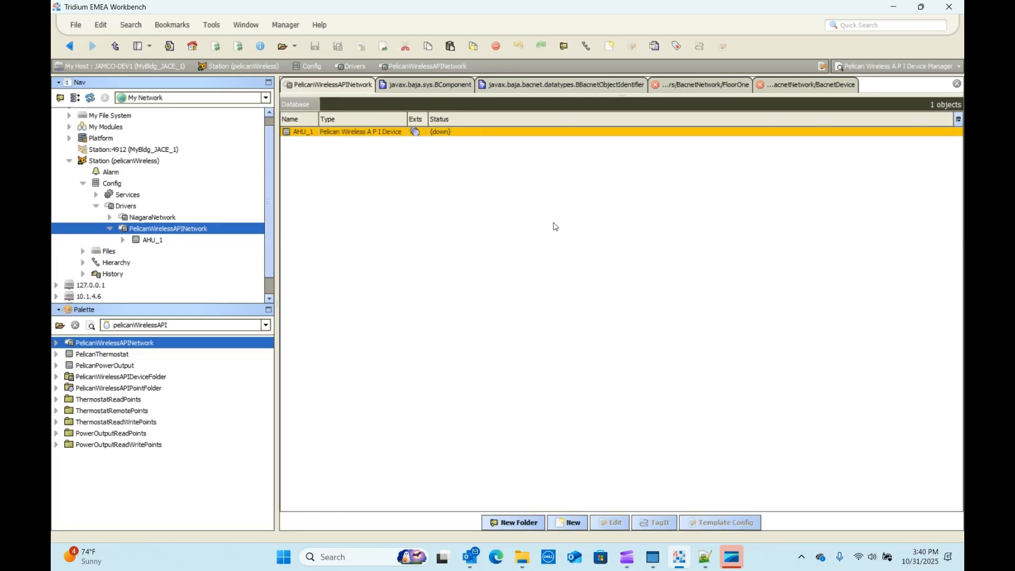
right_click(298, 132)
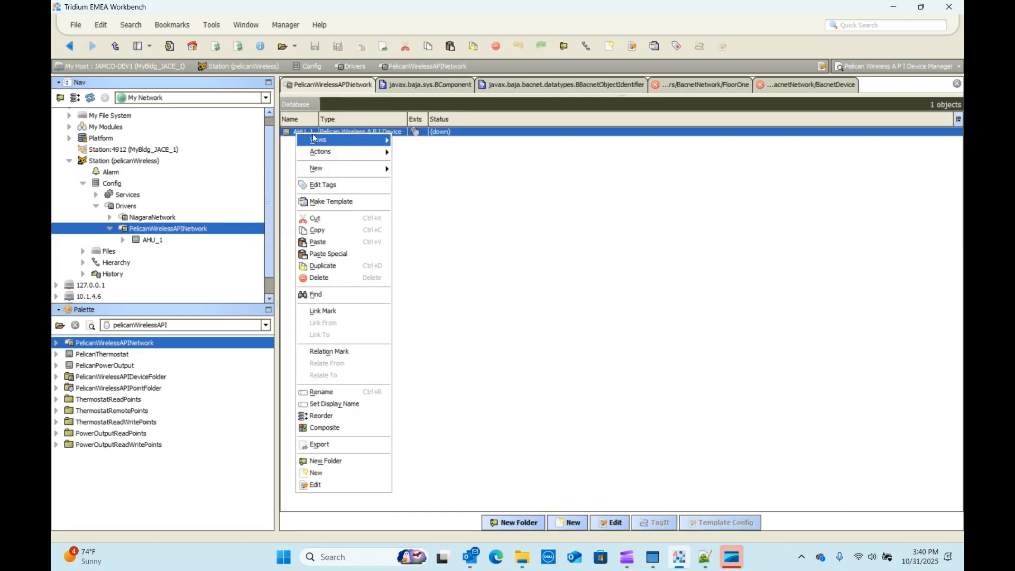
mouse_move(370, 152)
left_click(419, 158)
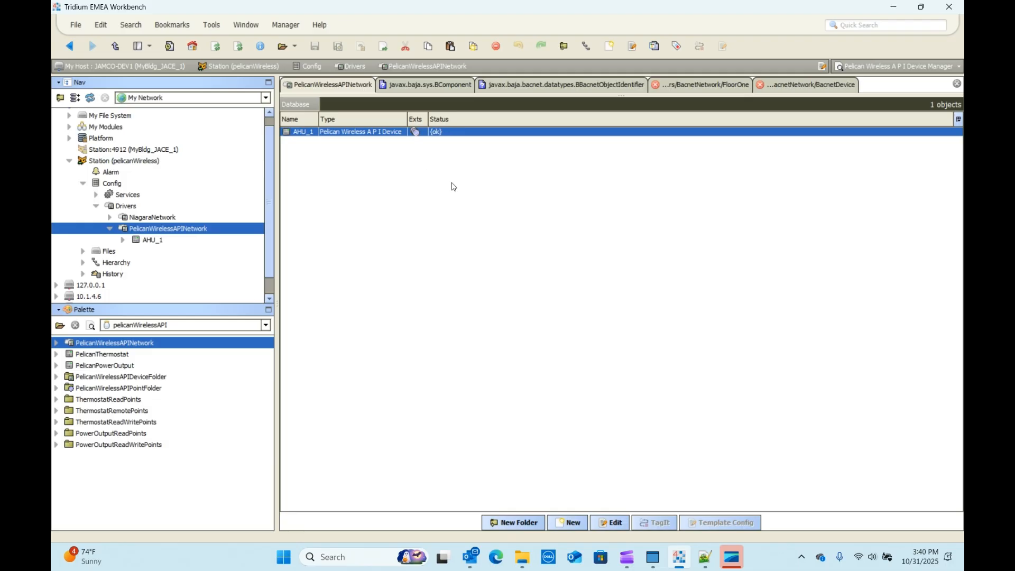
left_click(442, 203)
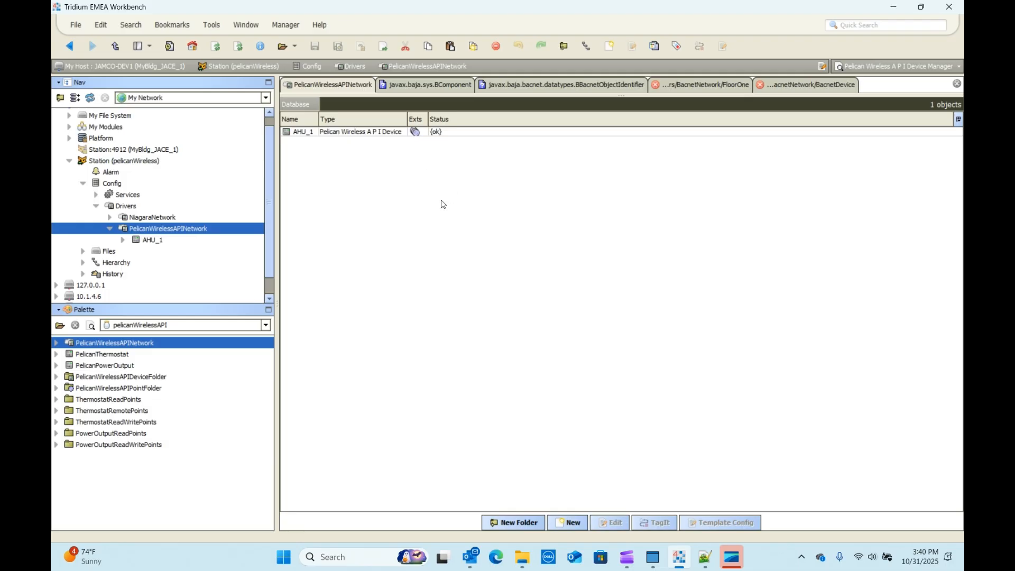
Step: Expand AHU_1 and select spaceTemperature, spaceHumidity, setBy, runStatus, gateway and serialNumber under ThermostatReadPoints in the palette
left_click(123, 240)
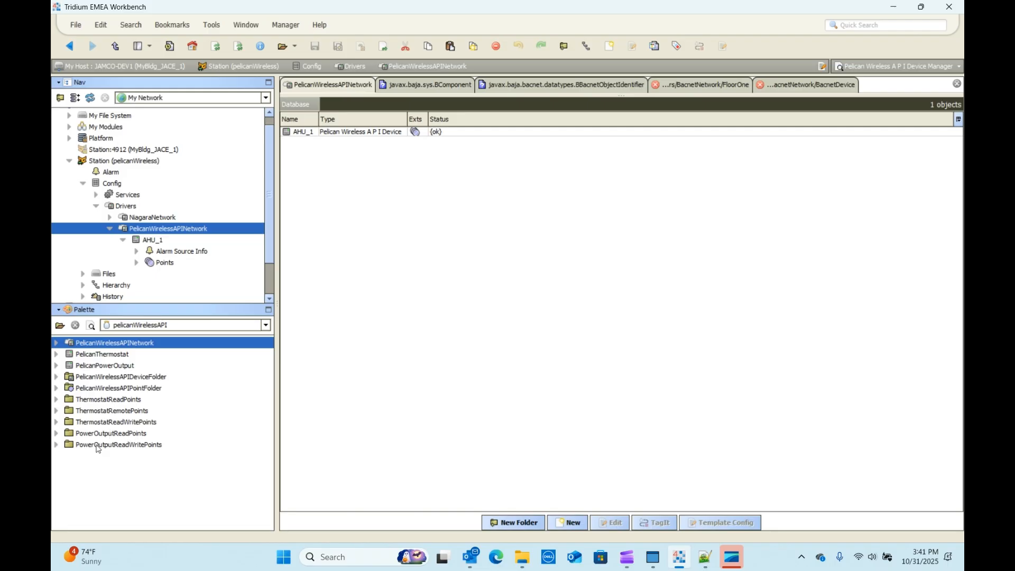
left_click(57, 400)
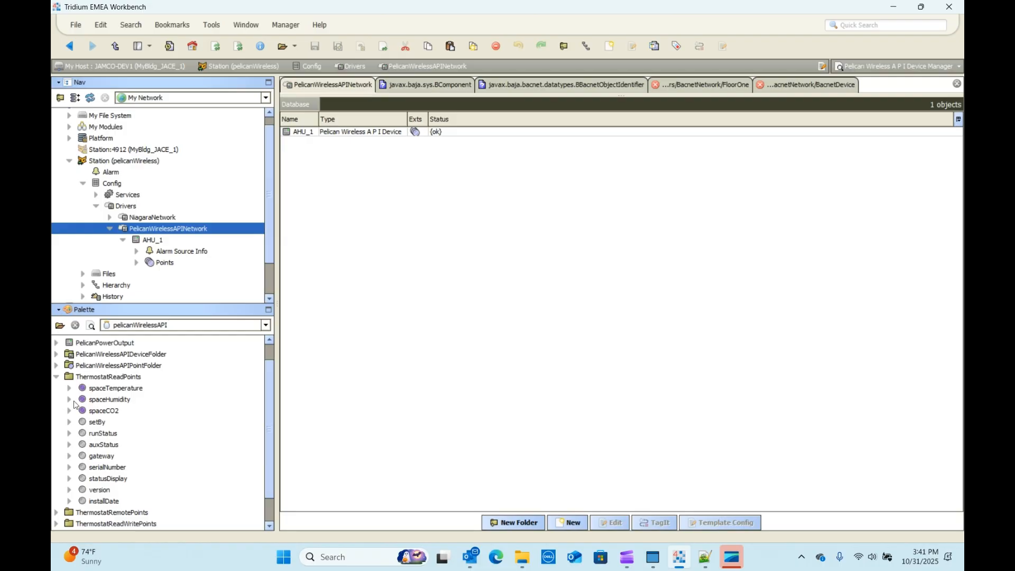
left_click(118, 388)
left_click(113, 401, "shift")
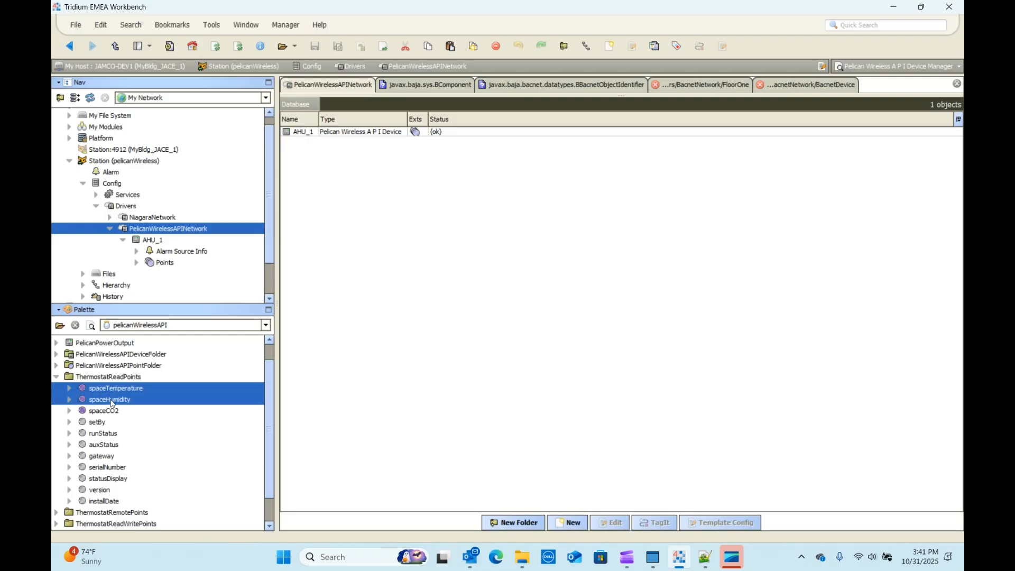
left_click(101, 422, "ctrl")
left_click(100, 434, "ctrl")
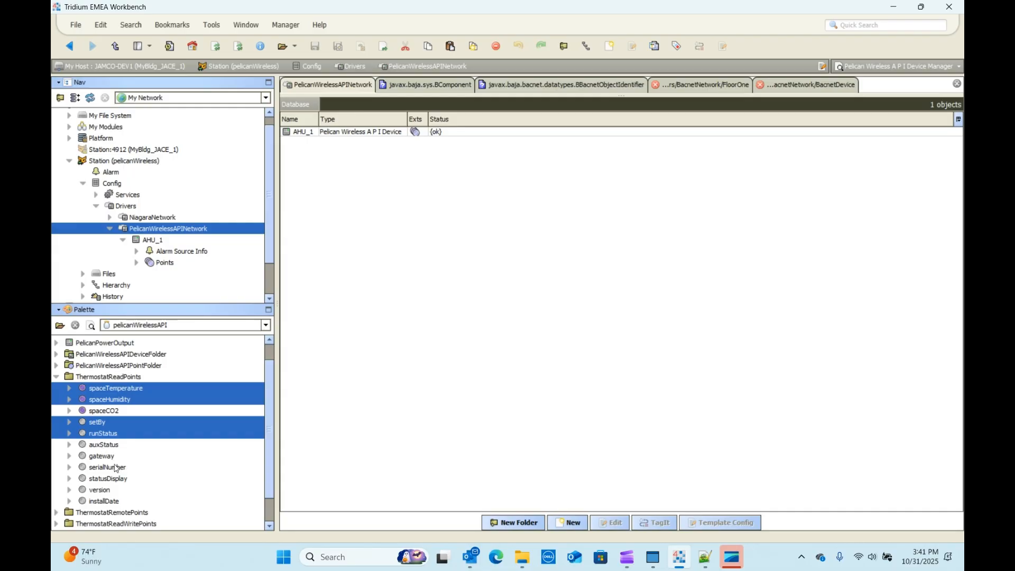
left_click(103, 455, "ctrl")
left_click(108, 468, "ctrl")
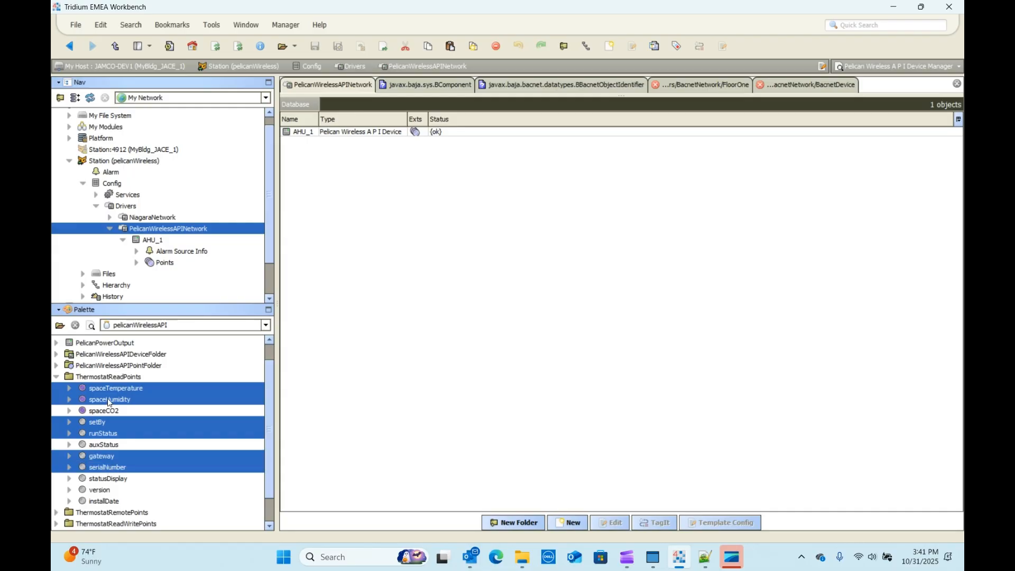
left_click_drag(107, 398, 326, 251)
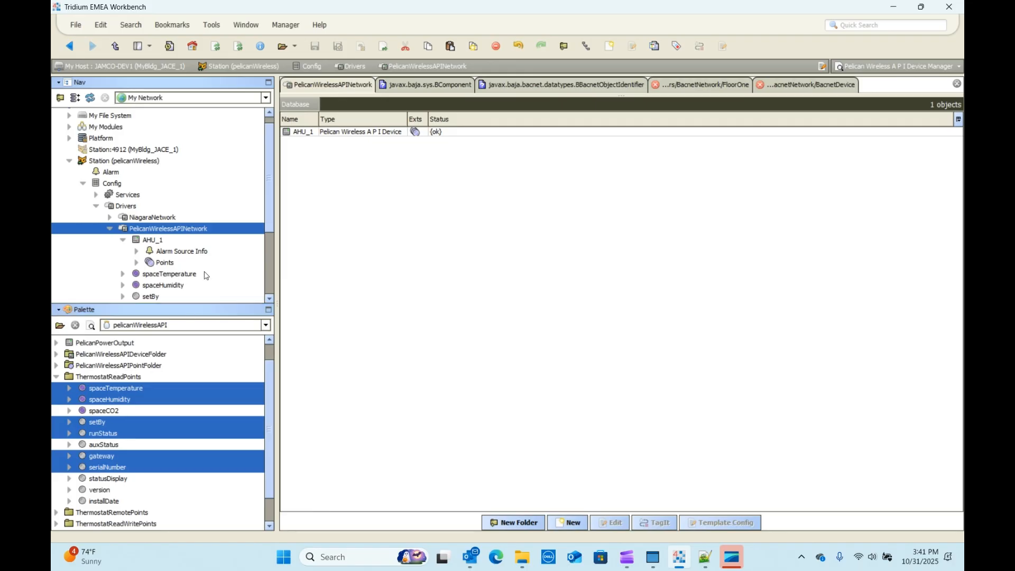
scroll(204, 277, "down", 2)
left_click(153, 207)
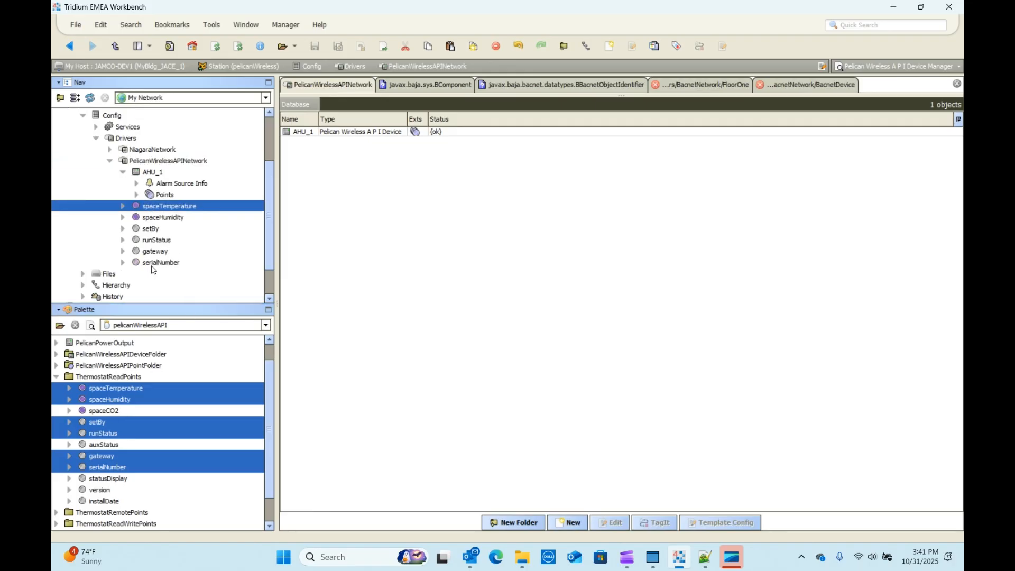
left_click(153, 263, "shift")
right_click(151, 262)
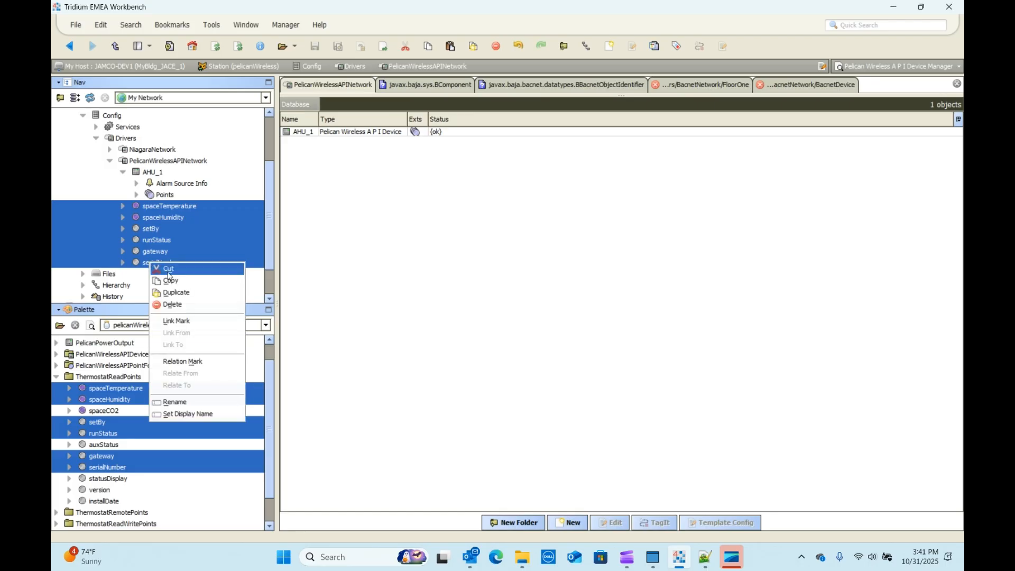
left_click(171, 304)
Step: Add the six selected thermostat read points to AHU_1's Points and open the runStatus point's property sheet
left_click_drag(107, 391, 166, 224)
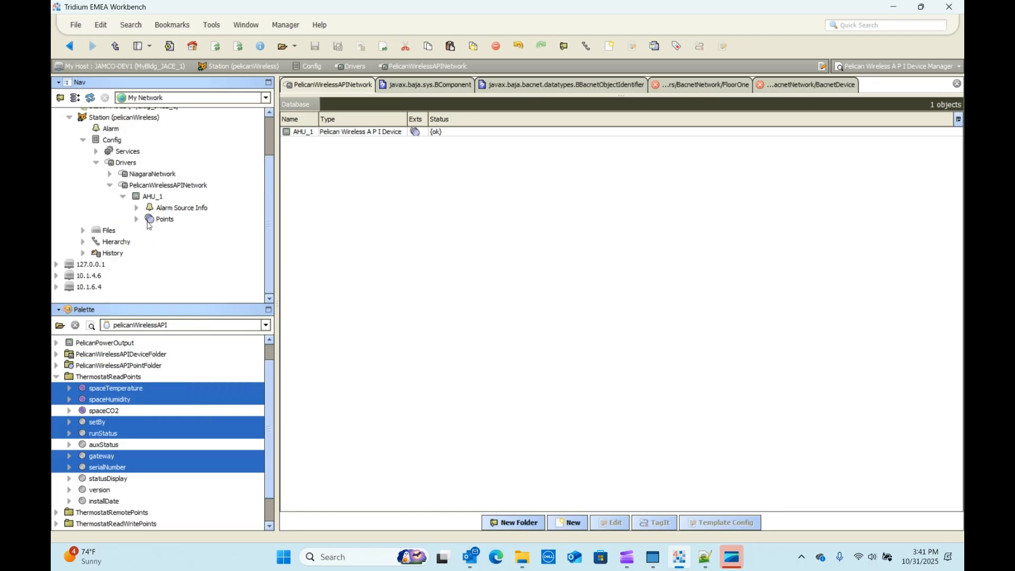
left_click(149, 221)
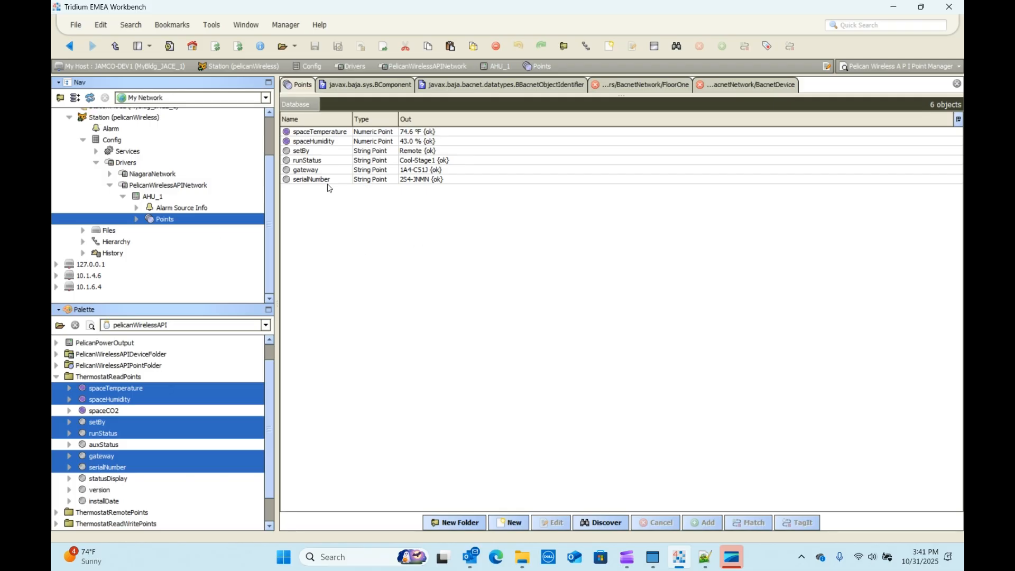
left_click(137, 220)
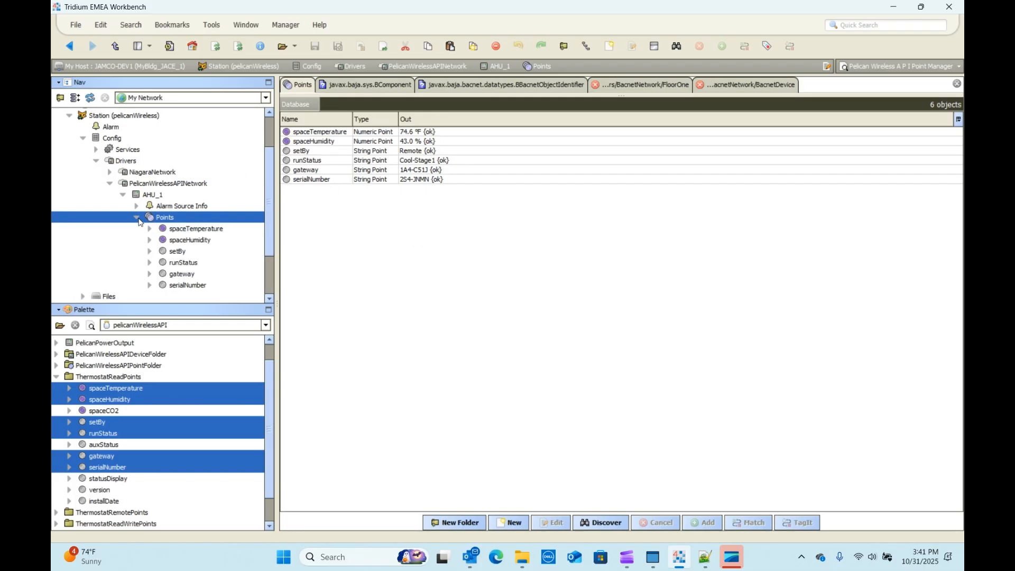
double_click(178, 262)
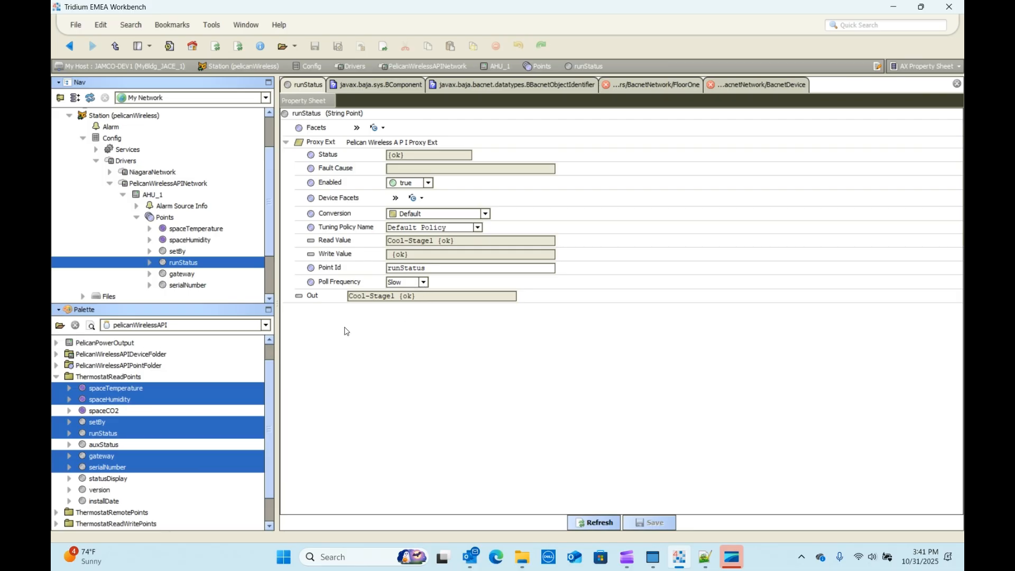
Step: Add coolSetting, heatSetting, systemMode, fanMode, humidifySetting and dehumidifySetting from ThermostatReadWritePoints to AHU_1's Points and open its point manager
left_click(137, 218)
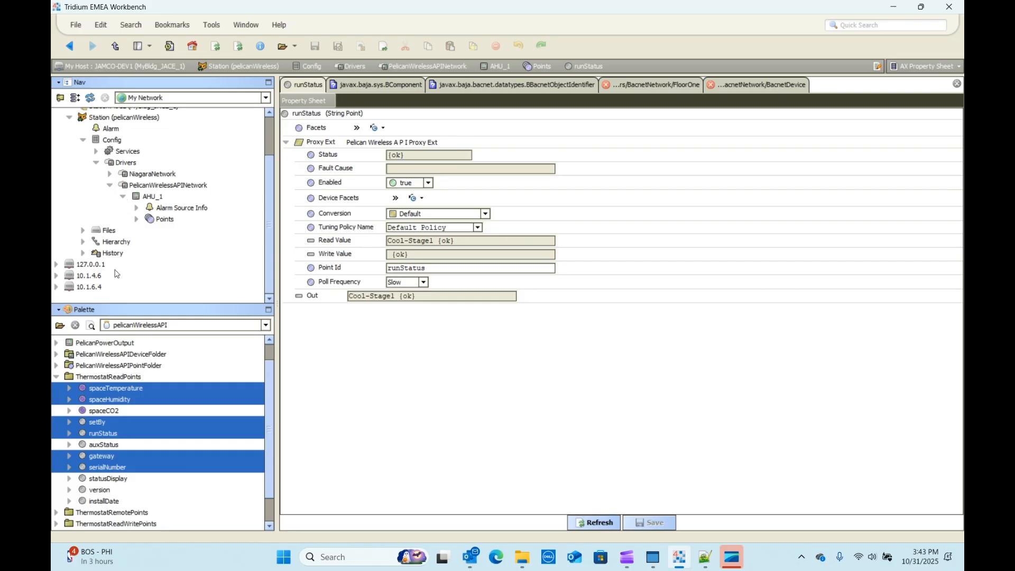
scroll(109, 431, "down", 1)
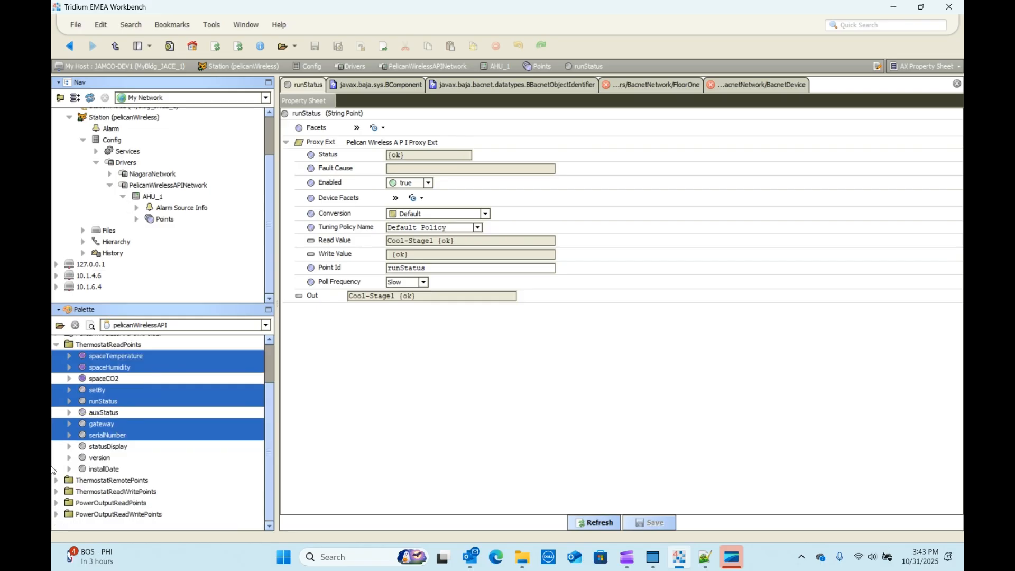
left_click(55, 491)
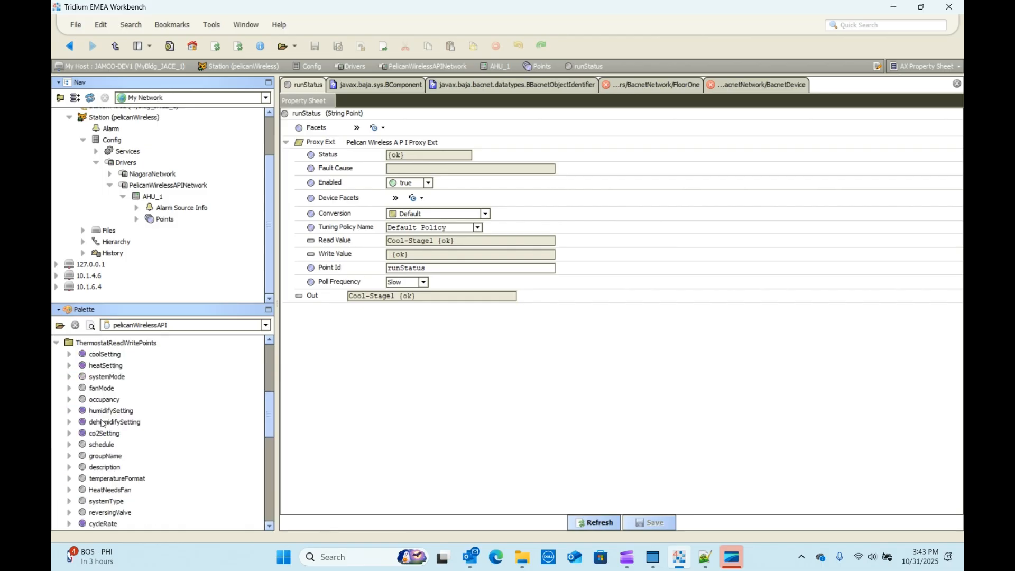
left_click(105, 355)
left_click(105, 366, "shift")
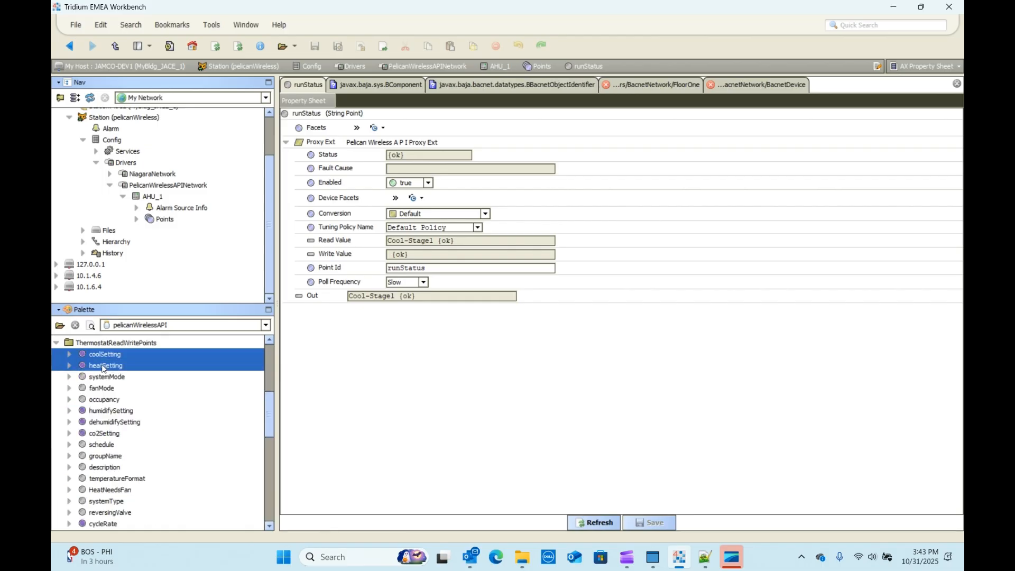
left_click(100, 377, "shift")
left_click(100, 386, "shift")
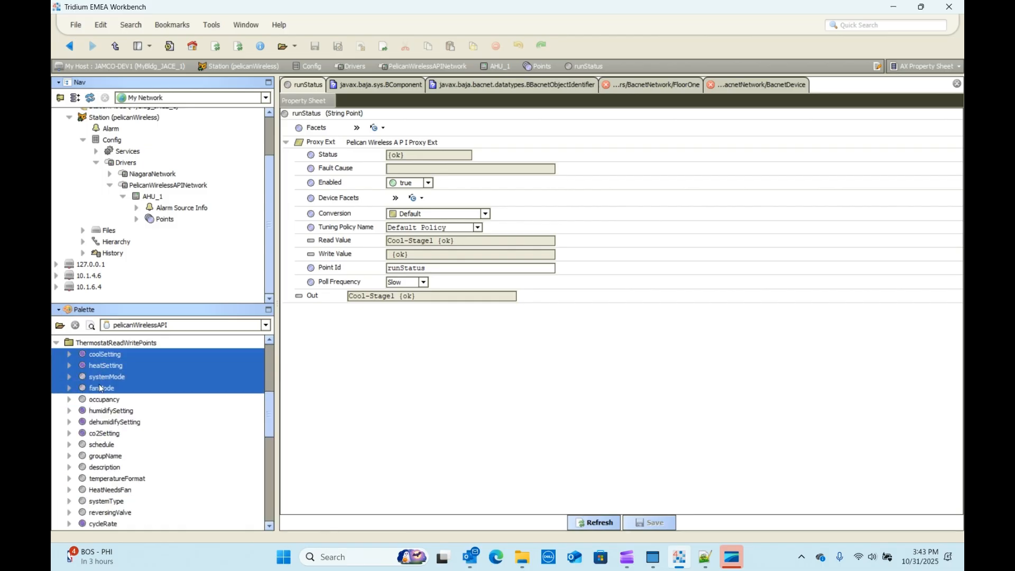
left_click(104, 412, "ctrl")
left_click(105, 421, "ctrl")
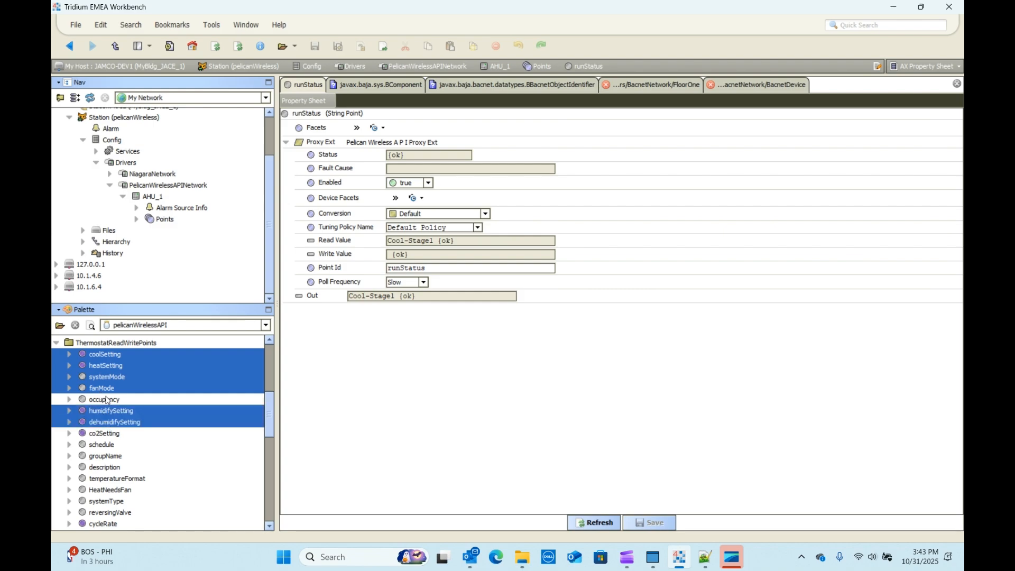
left_click_drag(106, 378, 167, 225)
double_click(153, 220)
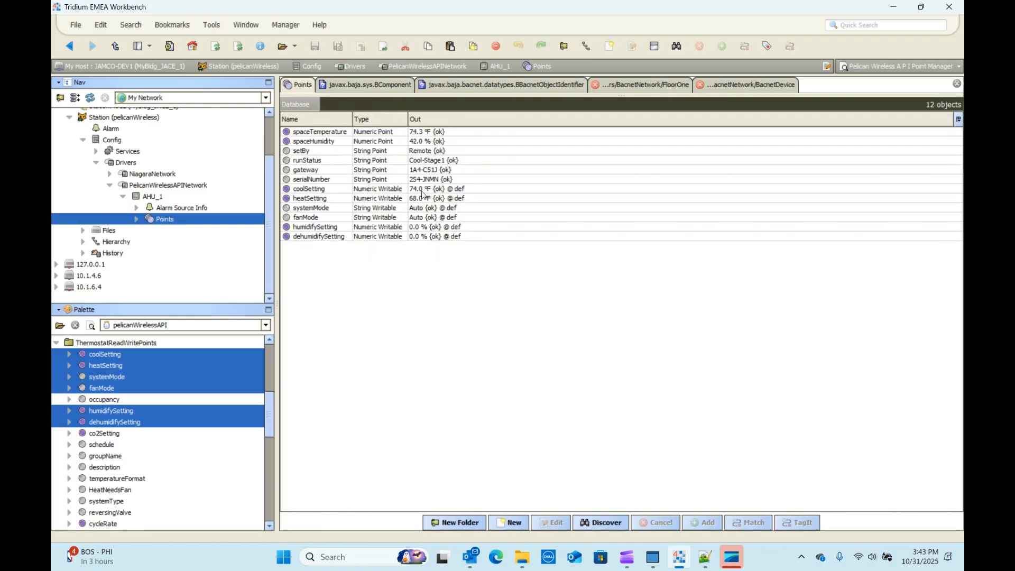
Step: Set the coolSetting point of AHU_1 to 75 °F using its Set action
left_click(414, 190)
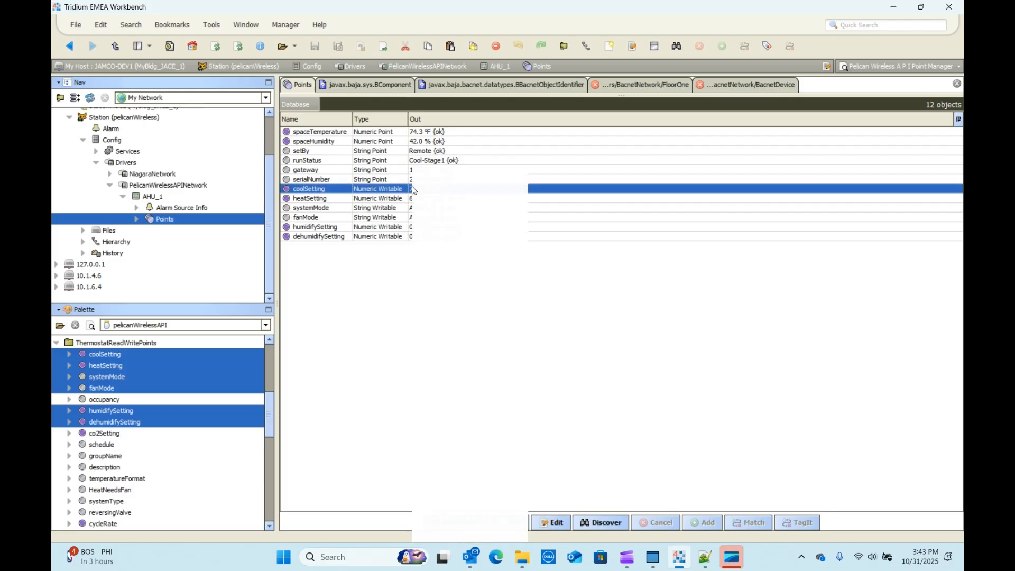
right_click(414, 191)
mouse_move(476, 202)
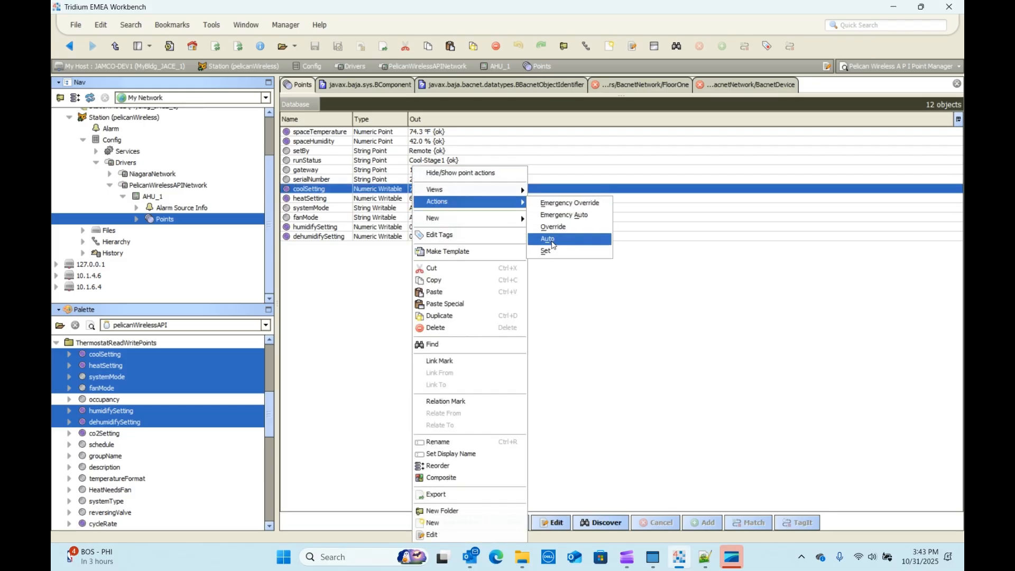
left_click(550, 252)
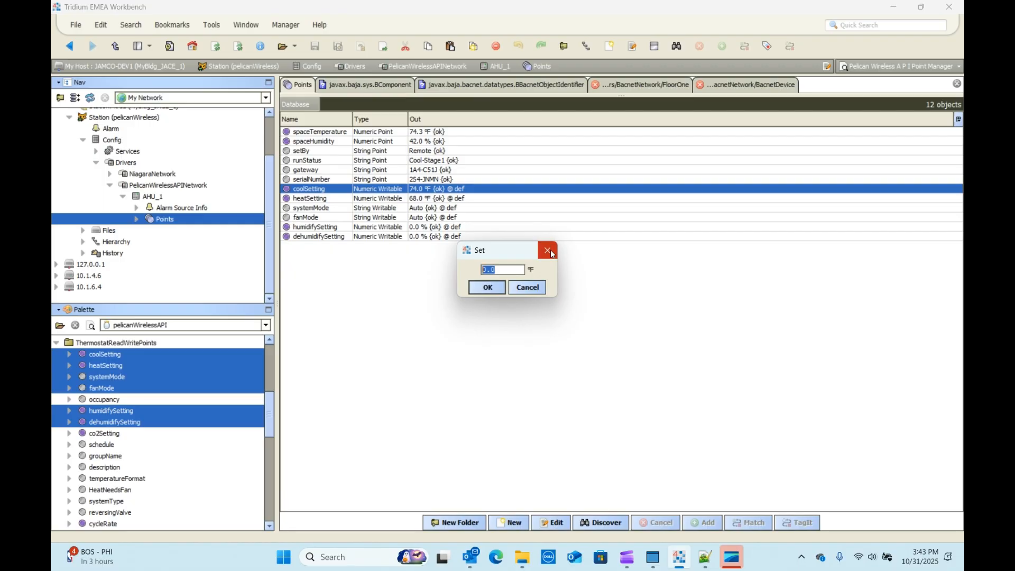
type("75")
left_click(487, 287)
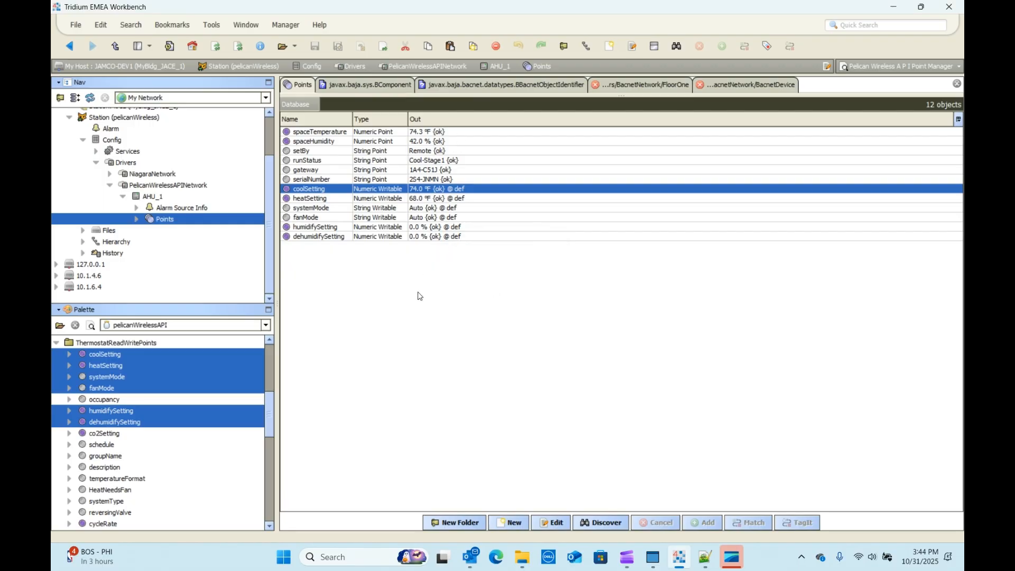
Step: Set the heatSetting point of AHU_1 to 70 °F using its Set action
right_click(412, 199)
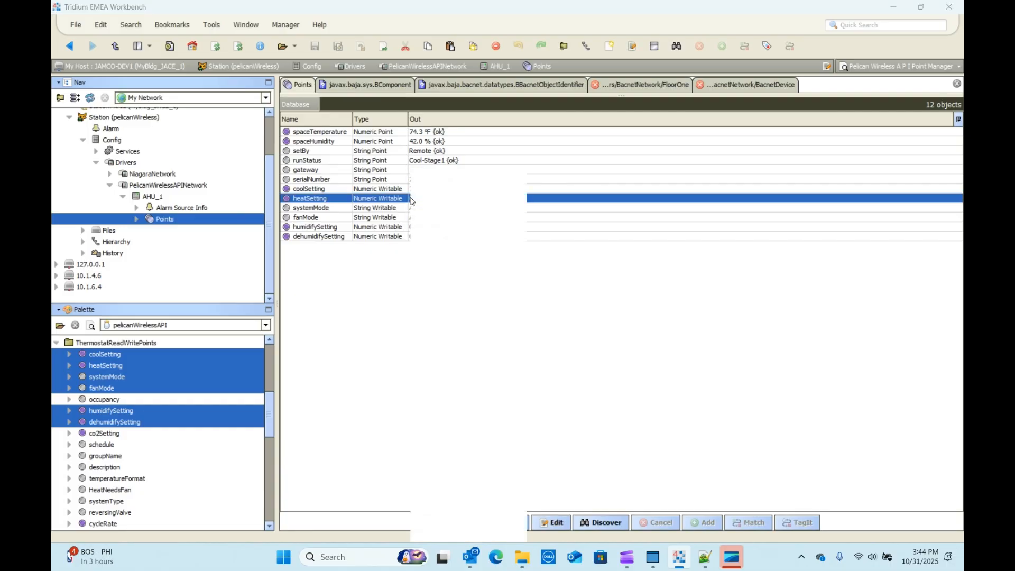
mouse_move(428, 203)
left_click(559, 253)
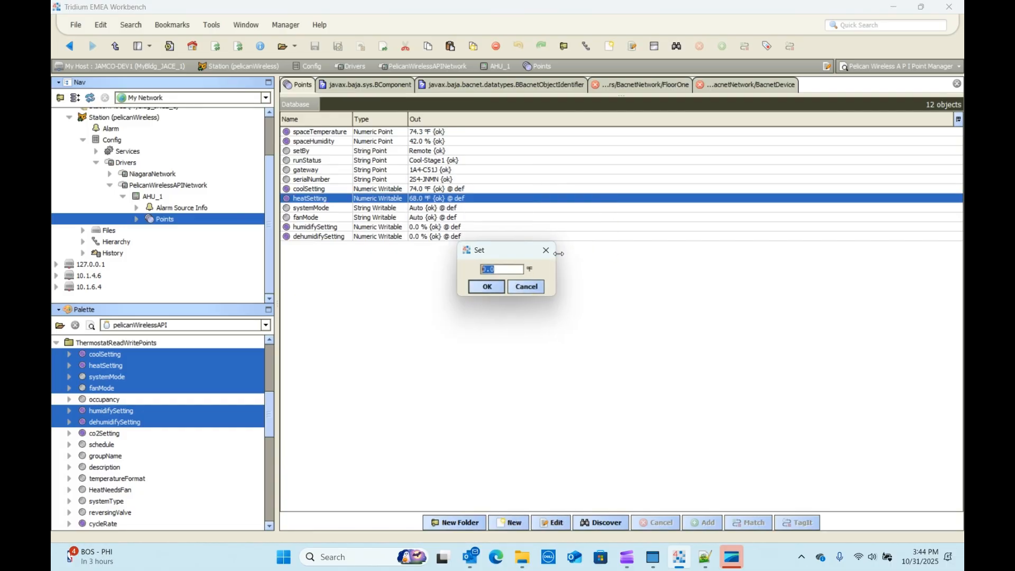
type("70")
key("Return")
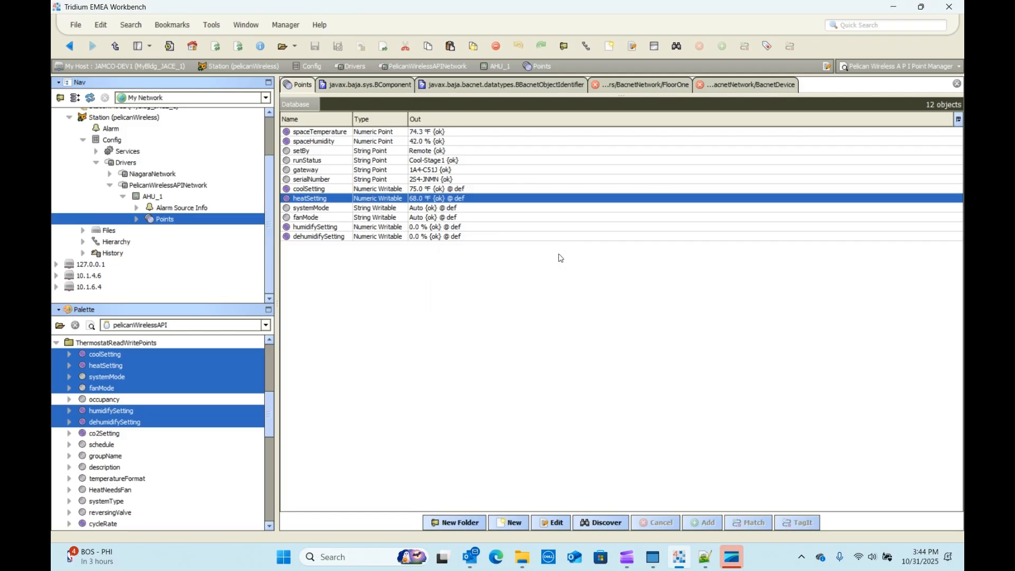
left_click(406, 263)
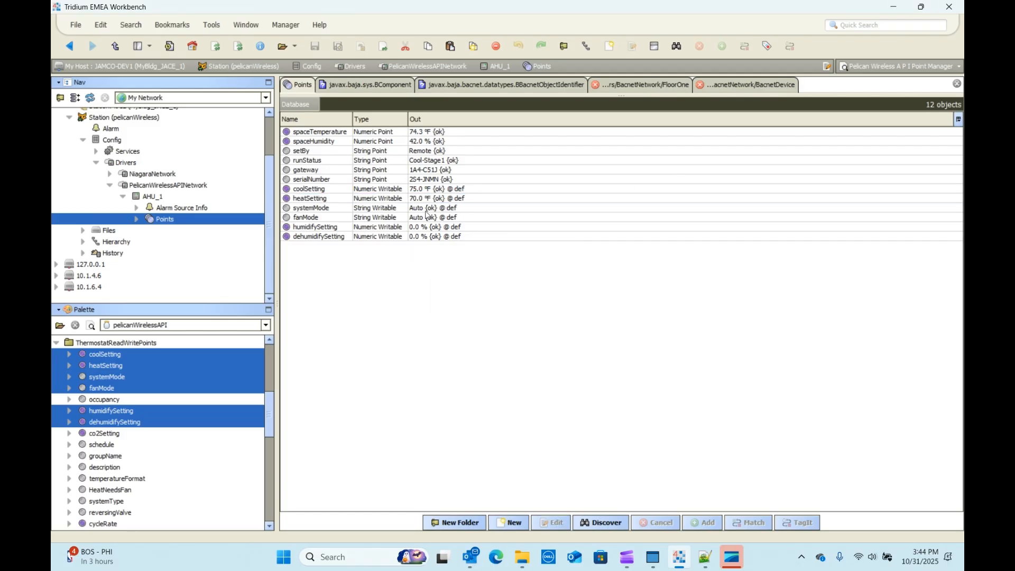
Step: Check the runStatus output in AHU_1's point list for the thermostat's response to the new setpoints
left_click(446, 159)
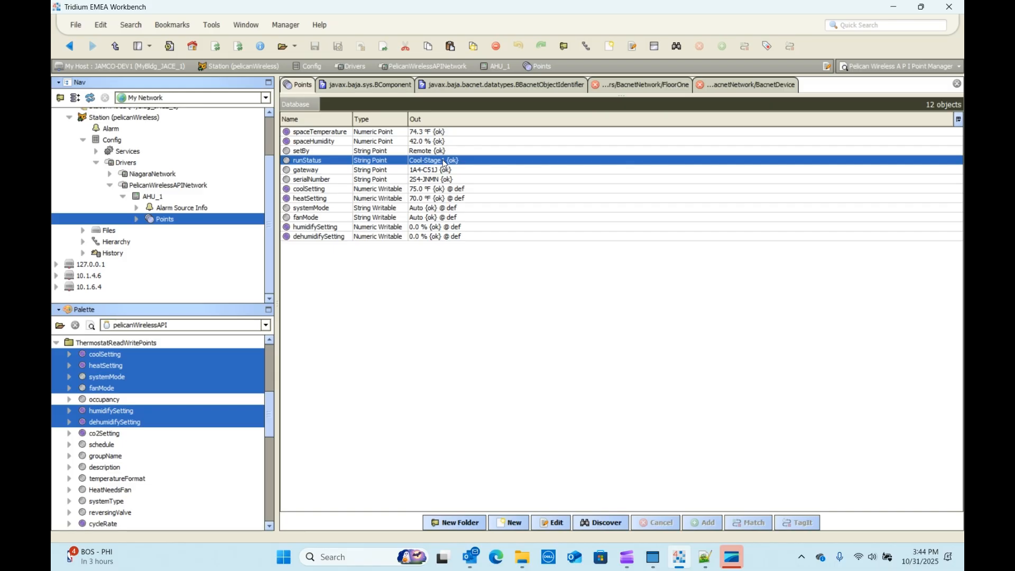
left_click(400, 294)
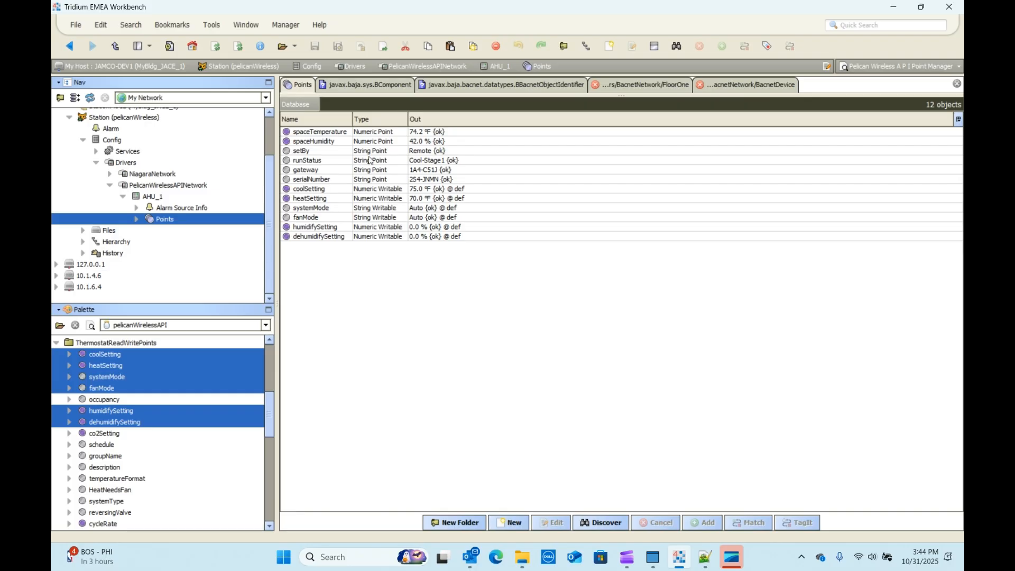
left_click(321, 154)
left_click(336, 170)
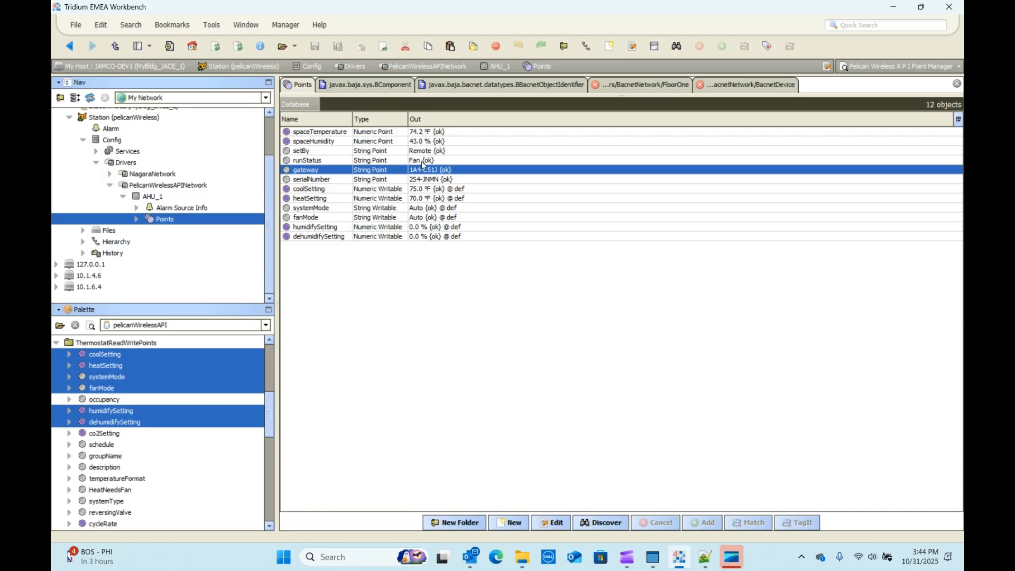
left_click(387, 317)
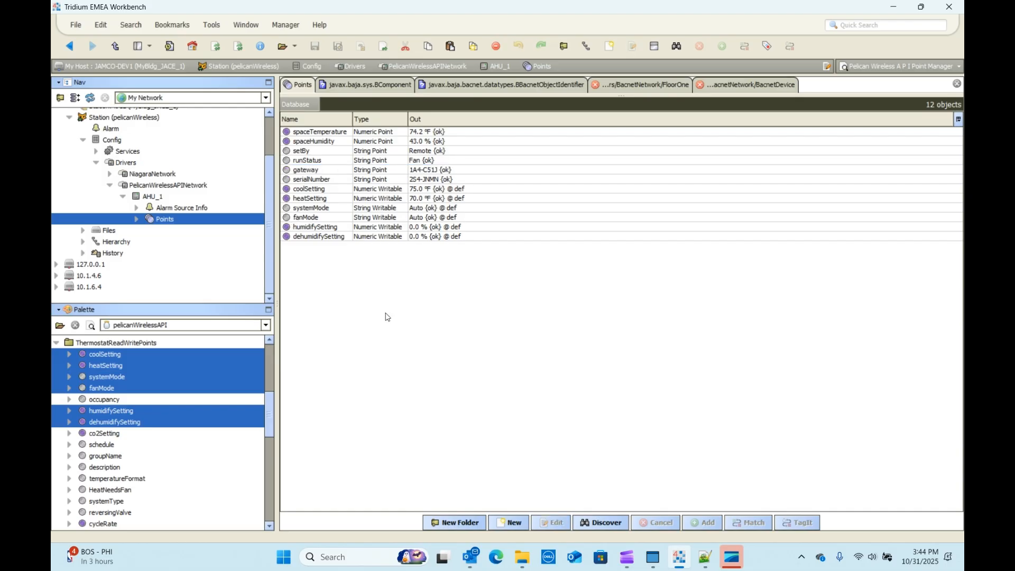